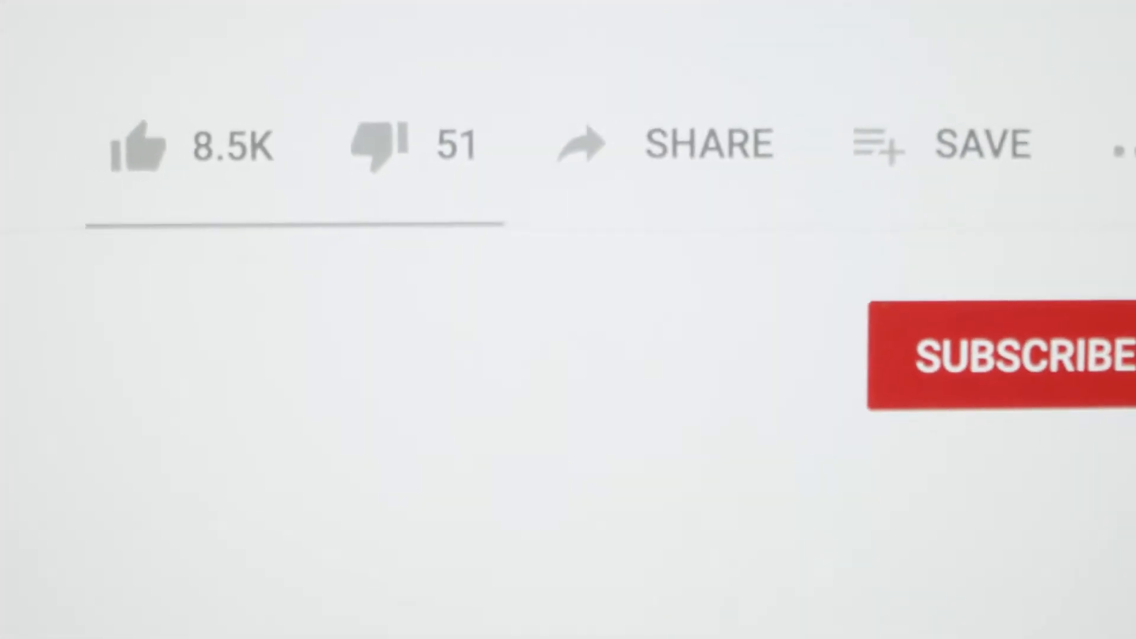
left_click(952, 345)
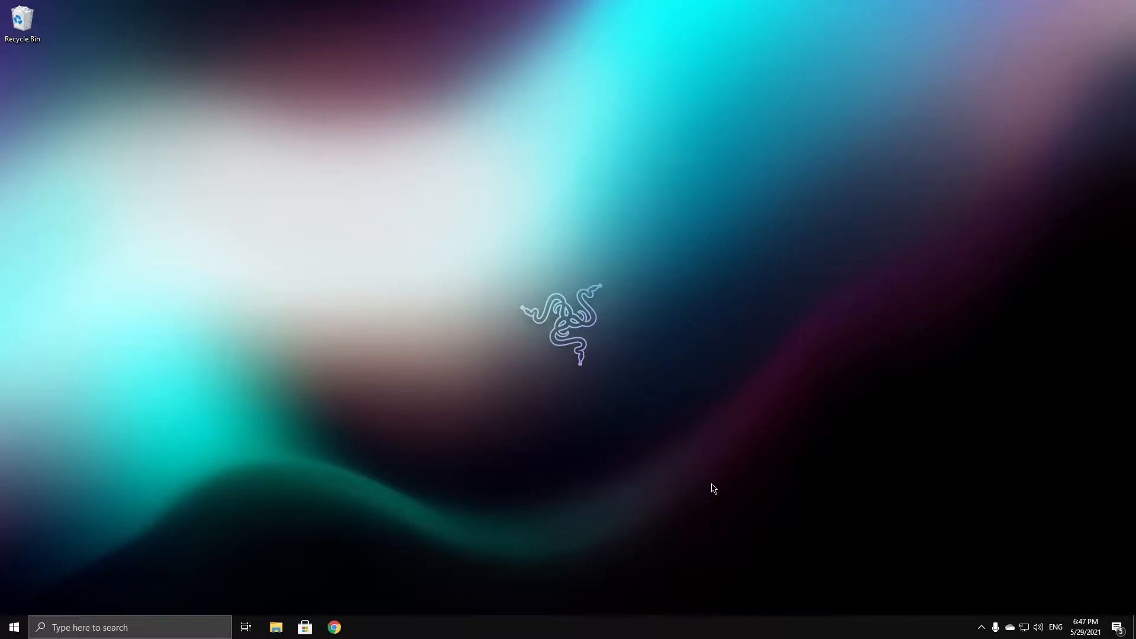
Step: Open Device Manager and move its window further into the desktop
key("super+s")
type("devi")
key("Return")
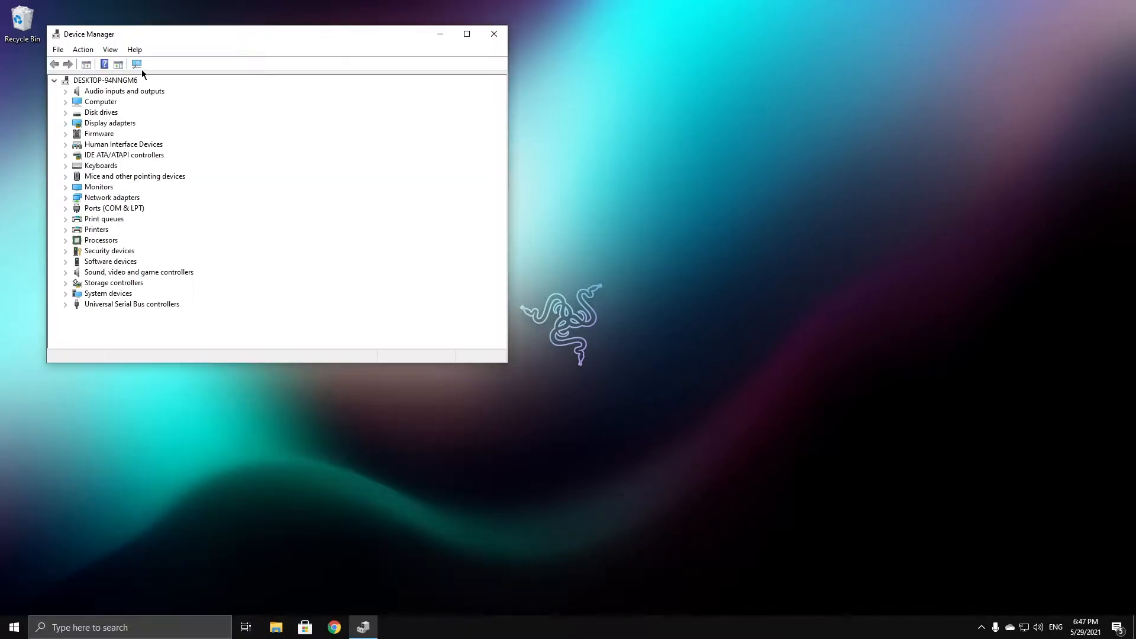
left_click_drag(158, 32, 258, 86)
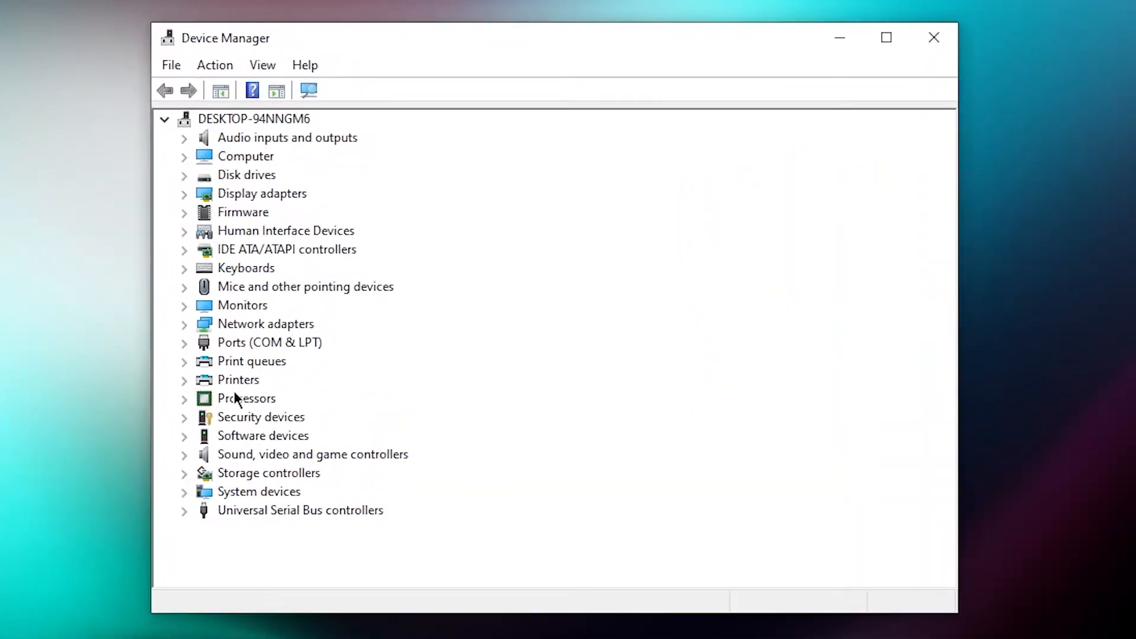
Step: Review the driver options for the AMD High Definition Audio Device under Sound, video and game controllers, and collapse that category again
left_click(185, 455)
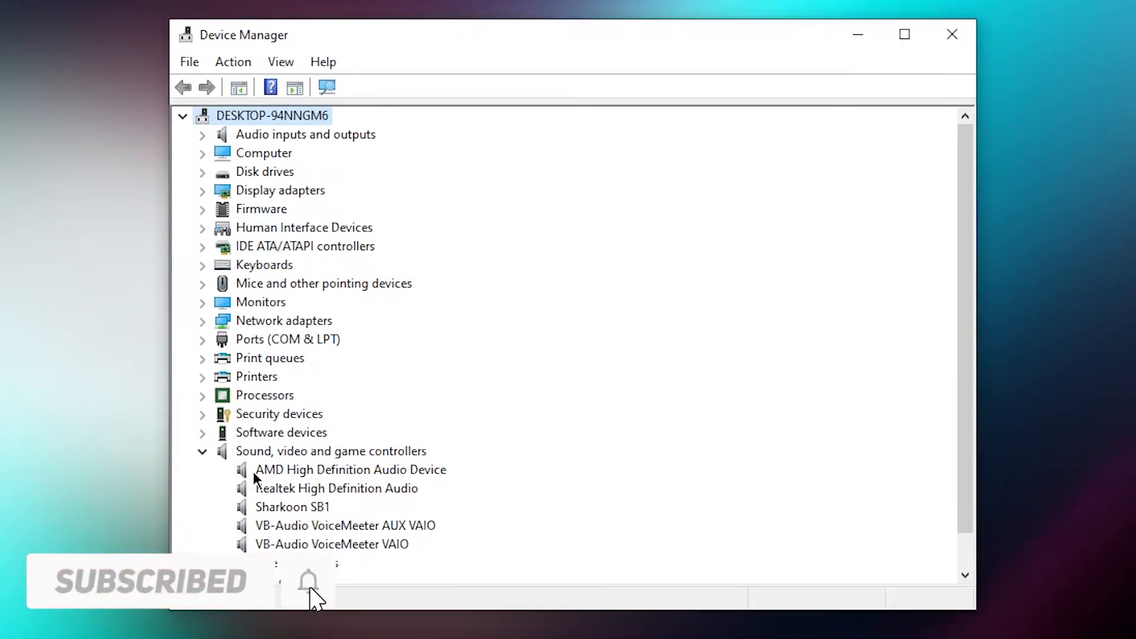
right_click(299, 469)
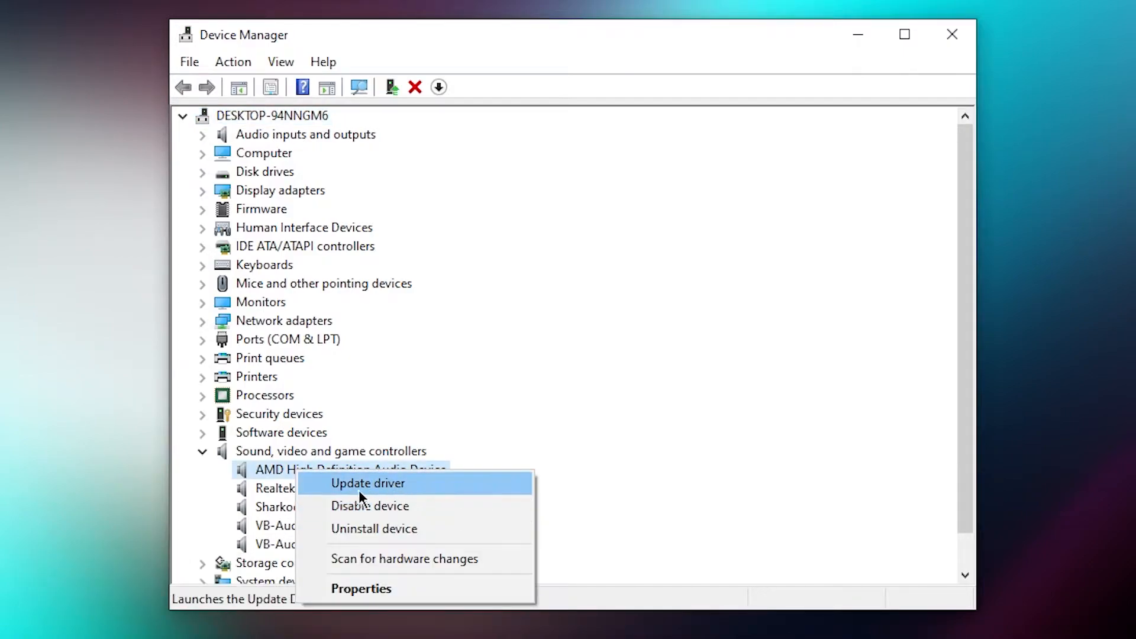
left_click(201, 452)
left_click(203, 452)
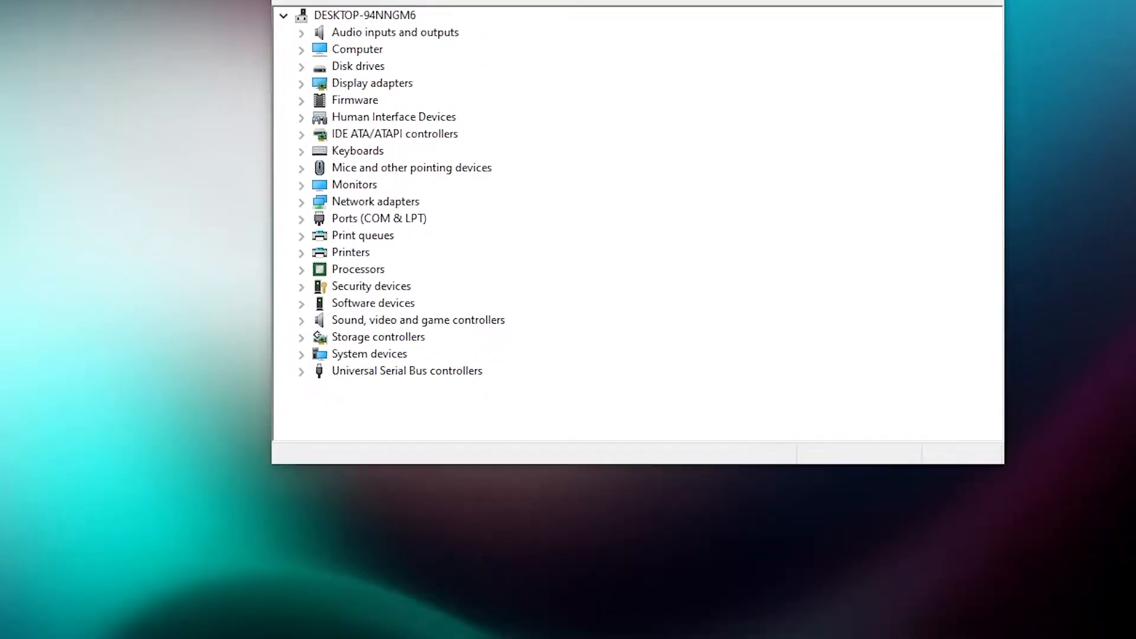
Step: Open System Information by searching for "msinfo" and look up the BaseBoard Product entry
key("super+s")
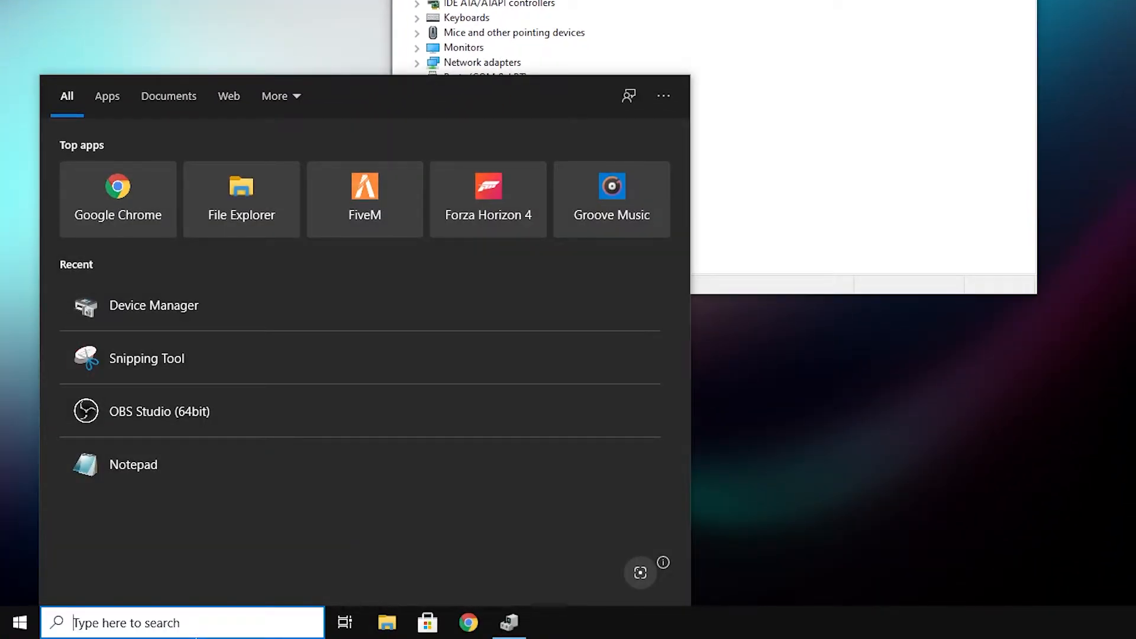
type("msinfo")
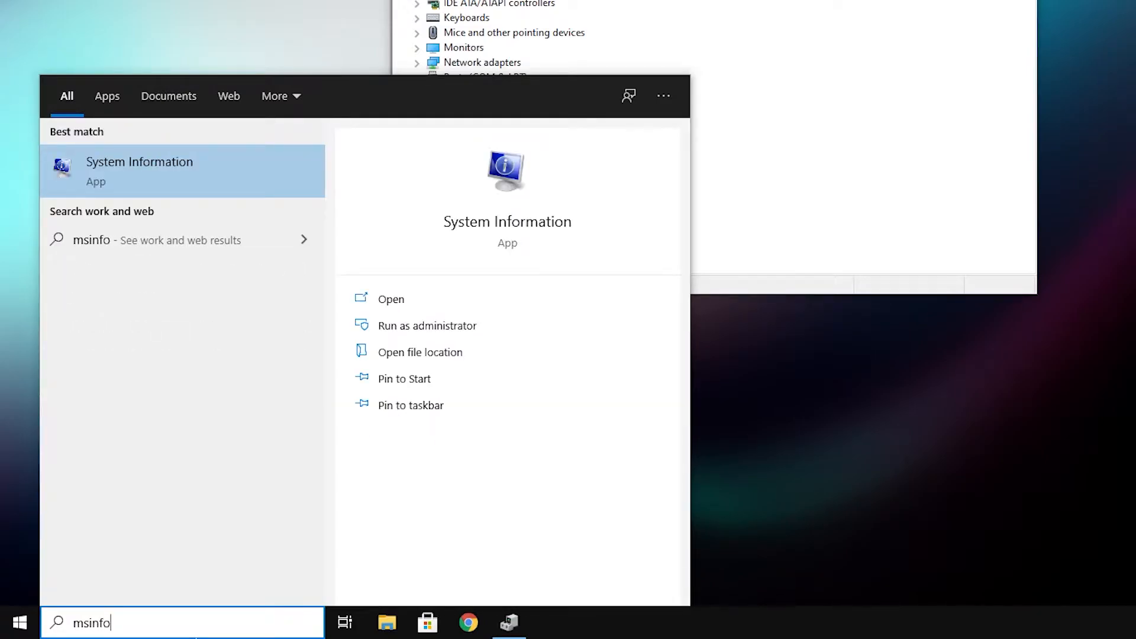
key("Return")
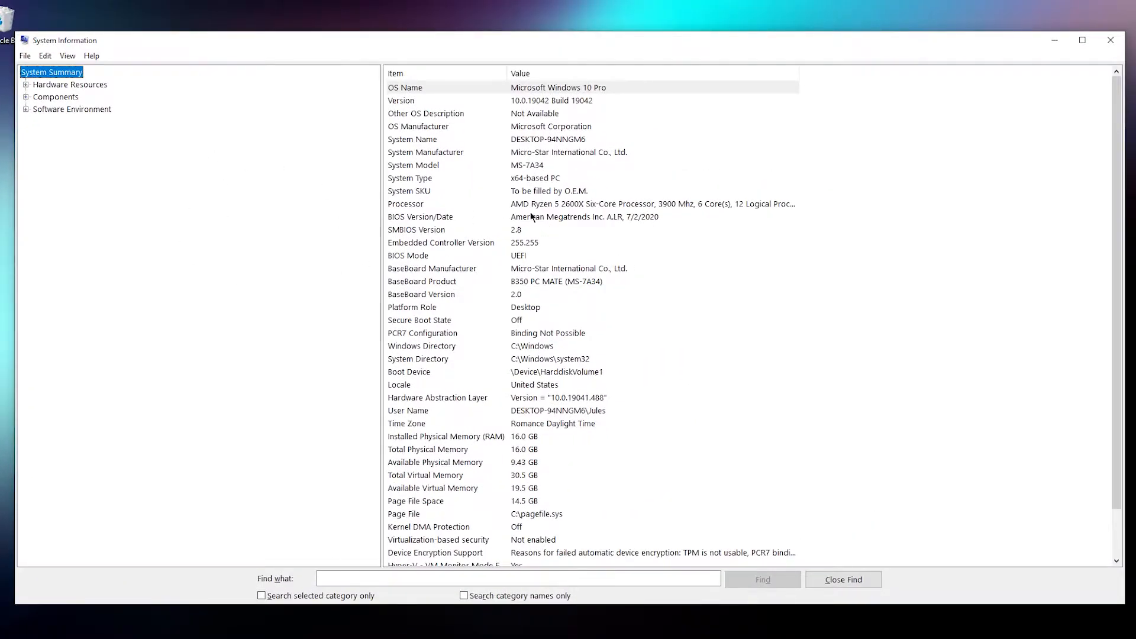
left_click(519, 281)
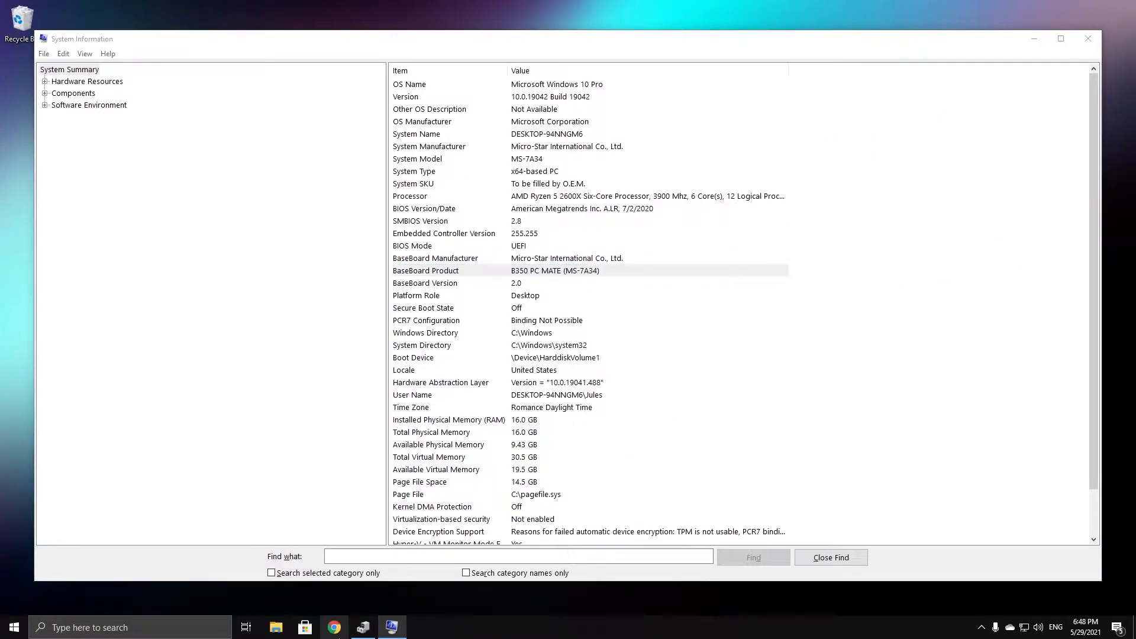
Step: Search Google in Chrome for "msi b350 pc mate", checking the model in System Information, and open MSI's B350 PC MATE product page
left_click(334, 627)
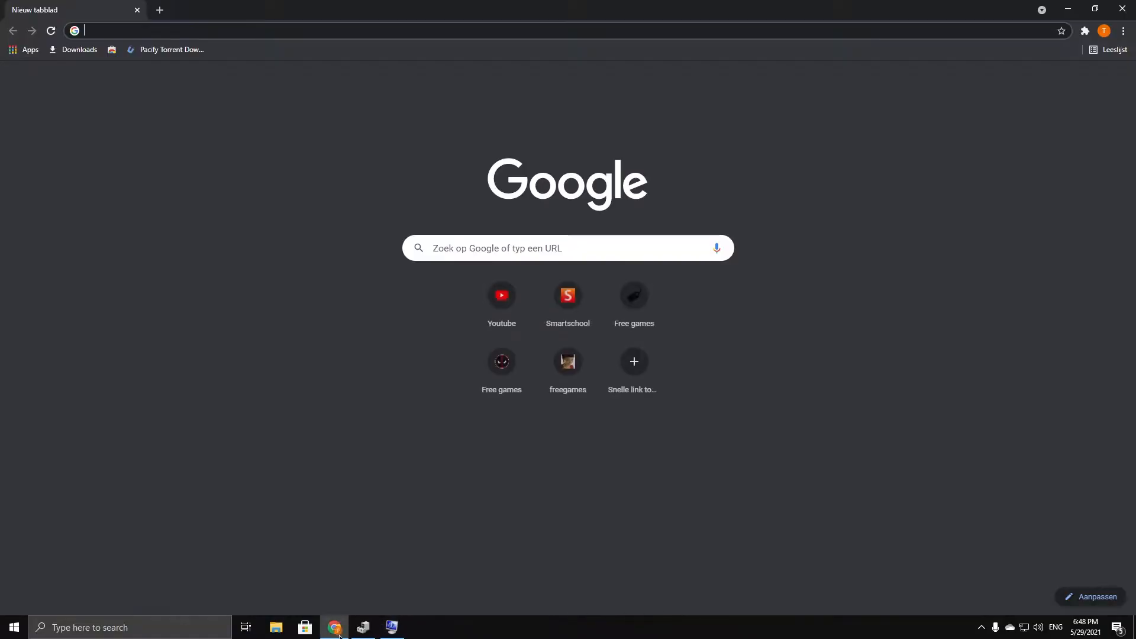
left_click(392, 627)
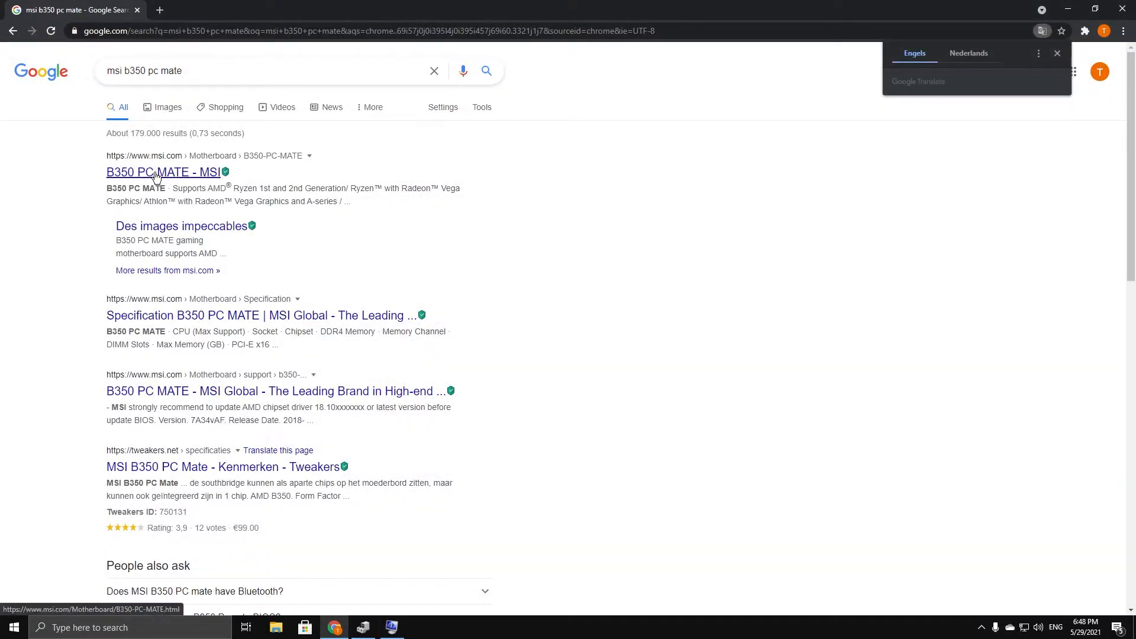
left_click(163, 172)
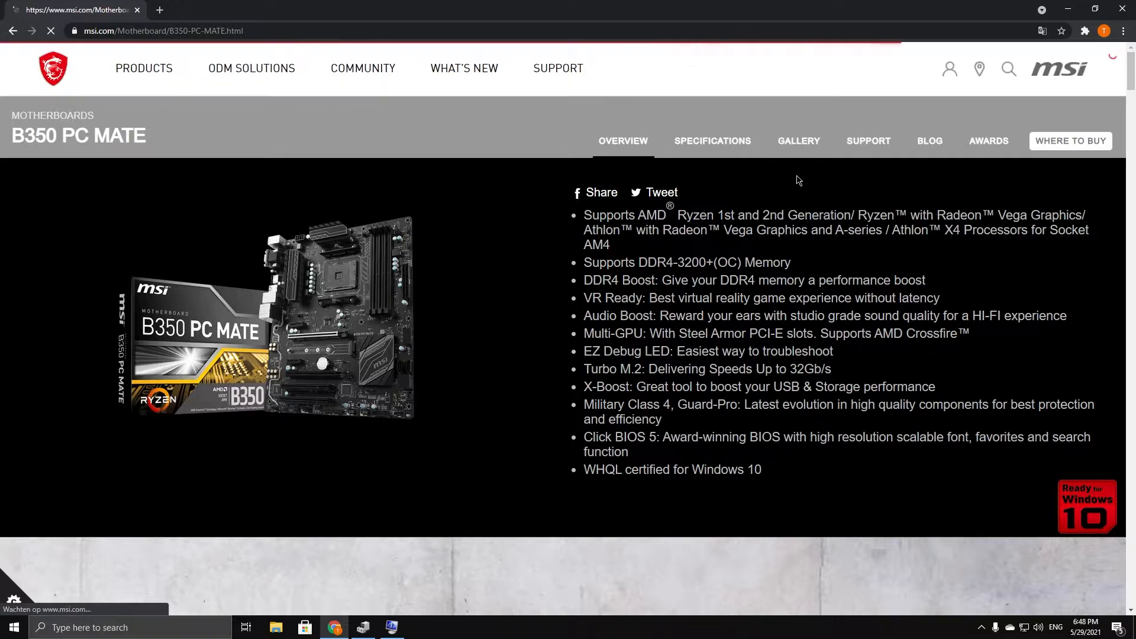
Step: Open the motherboard's driver support downloads for Win10 64 and expand the On-Board Audio Drivers section
left_click(869, 142)
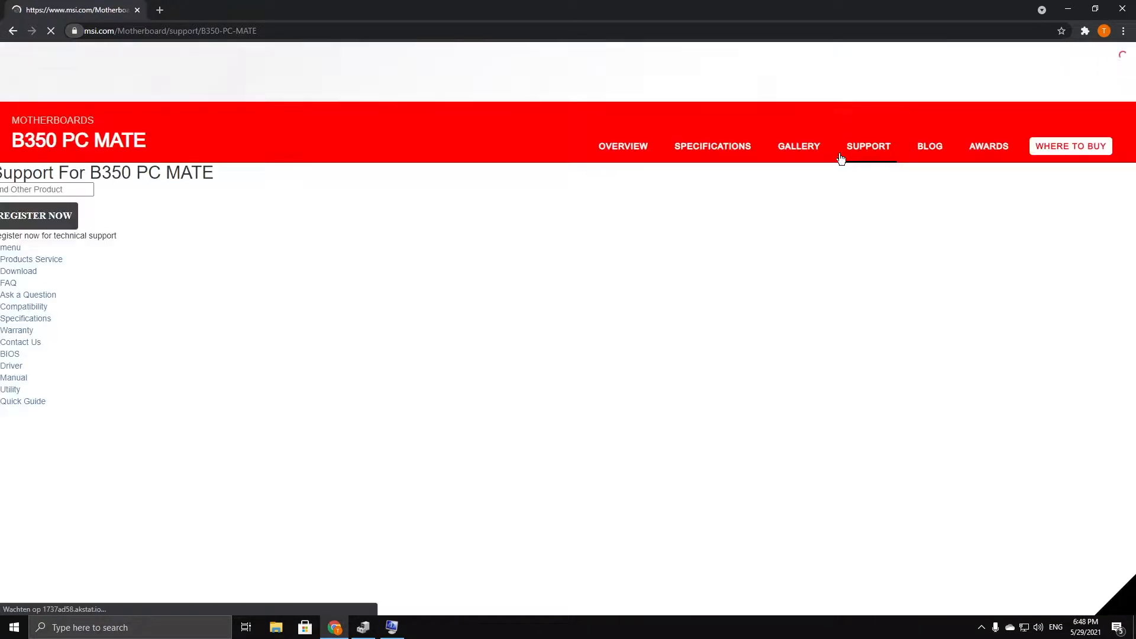
scroll(448, 264, "down", 2)
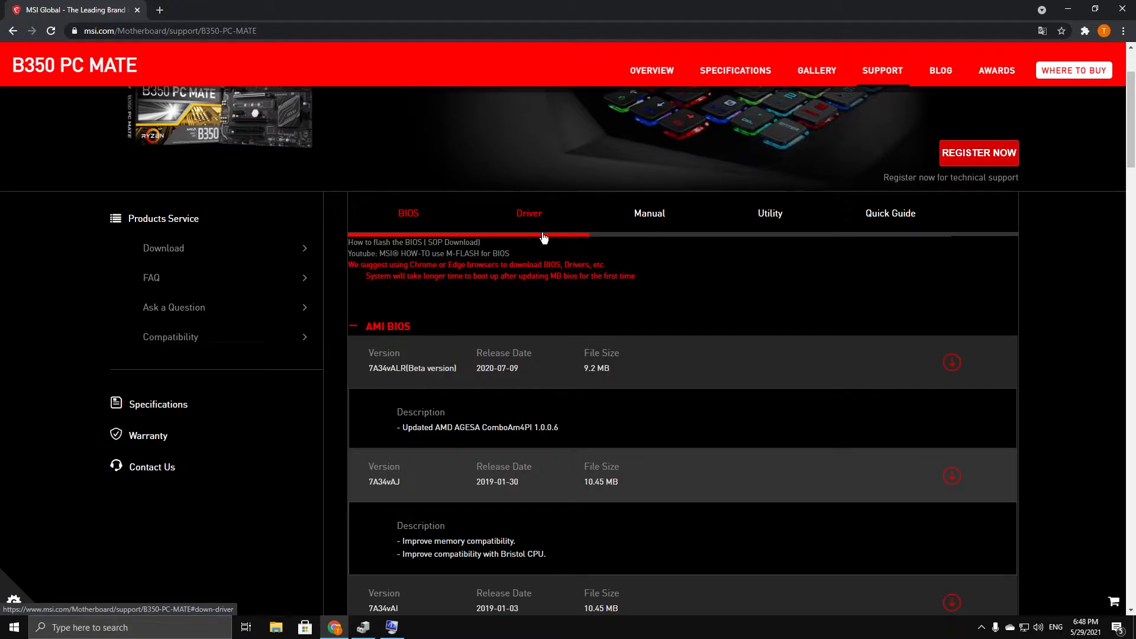
left_click(542, 236)
left_click(451, 280)
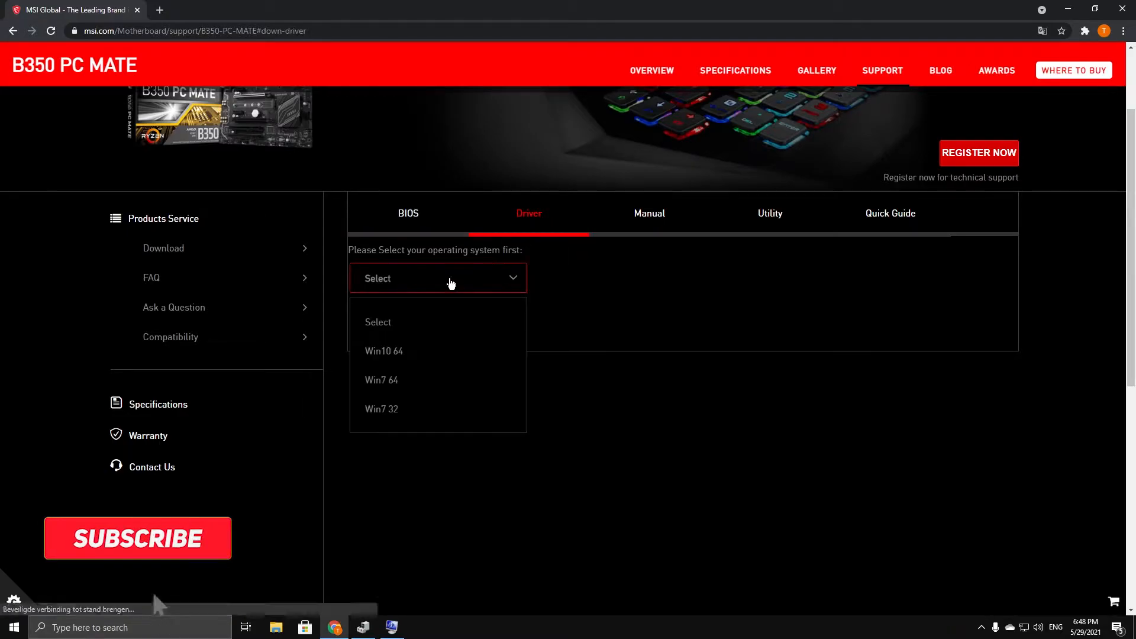
left_click(397, 352)
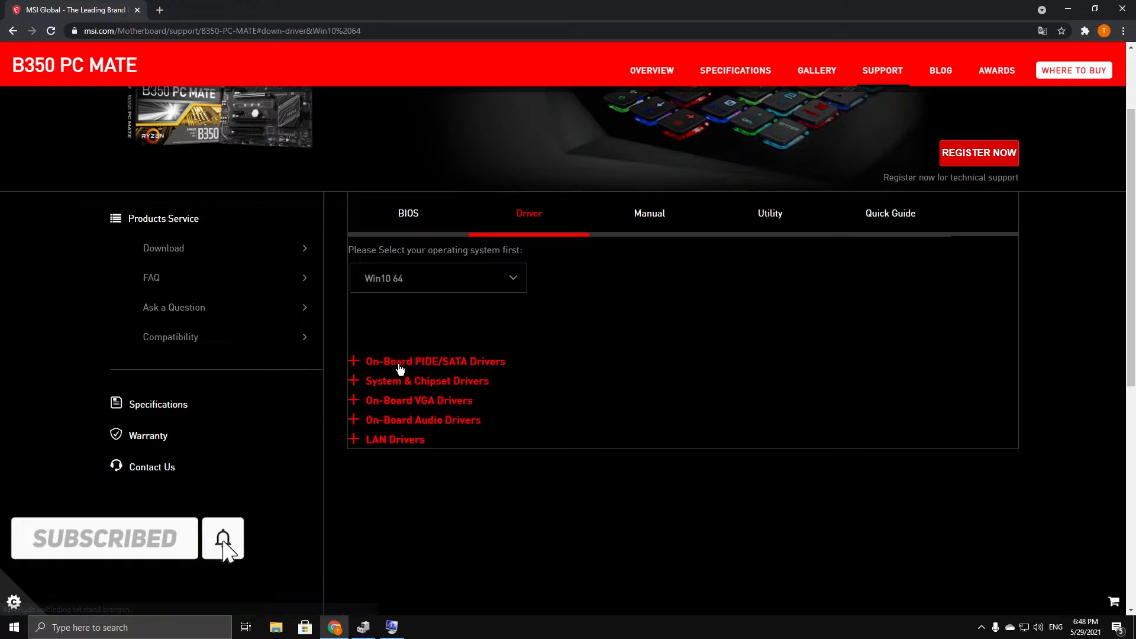
left_click(433, 422)
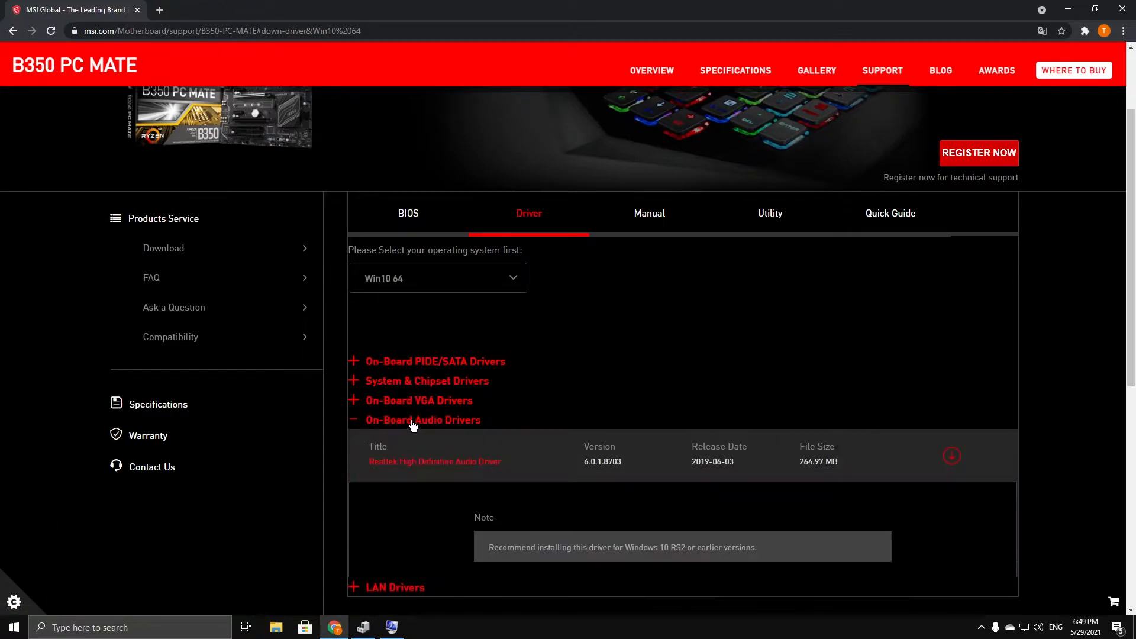
scroll(450, 402, "down", 2)
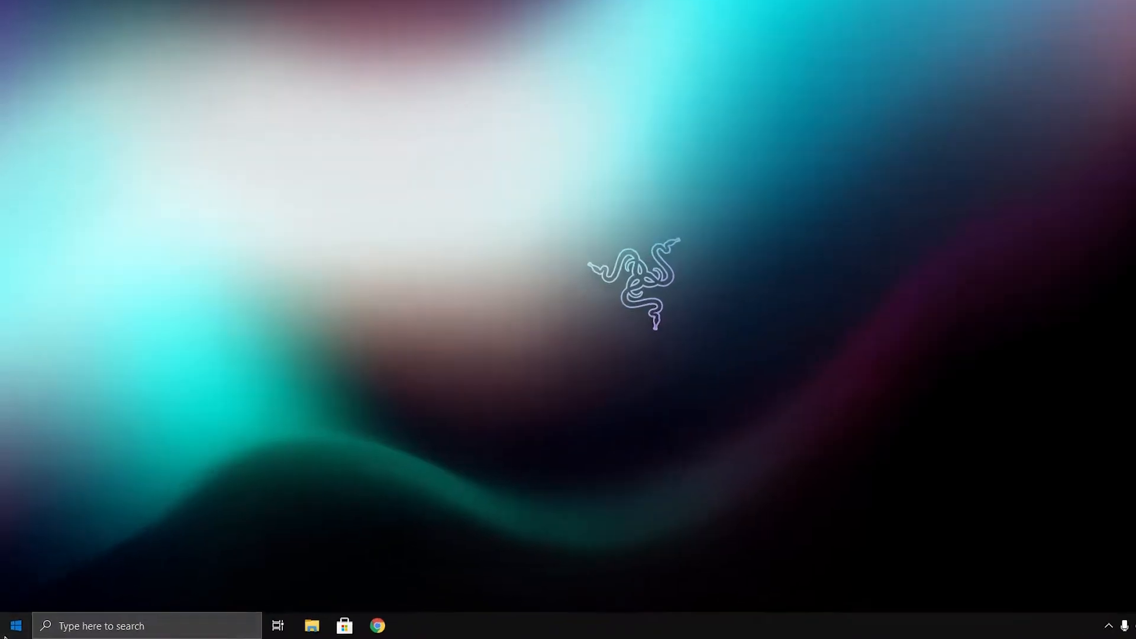
Step: Open the system's Sound settings in Windows Settings and set the master volume to 100
left_click(14, 627)
left_click(8, 539)
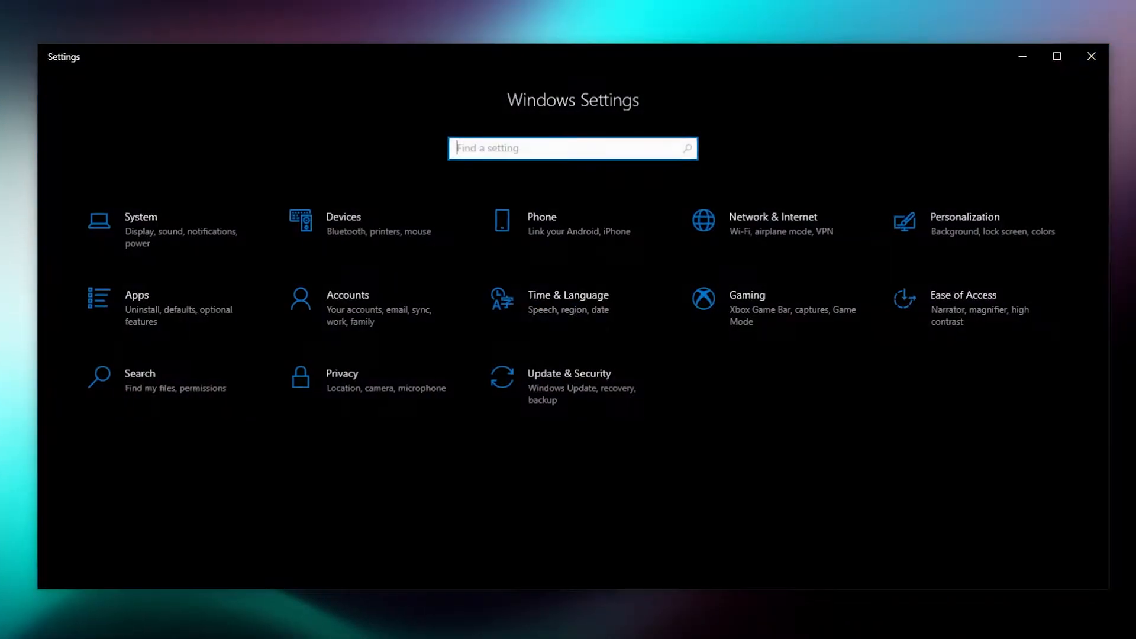
left_click(127, 215)
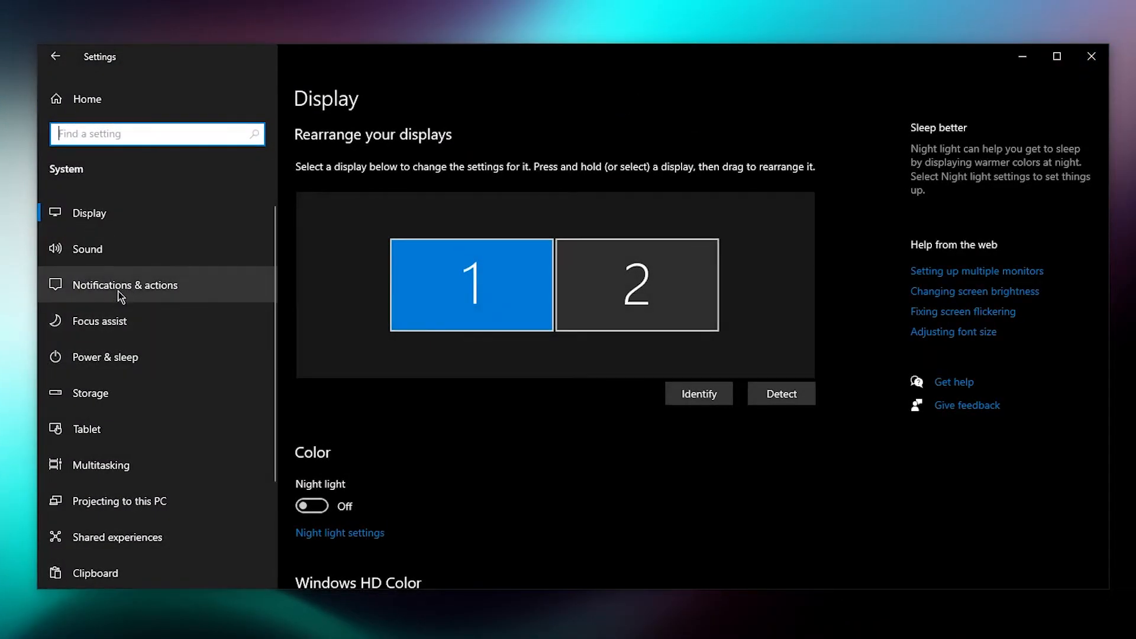
left_click(122, 258)
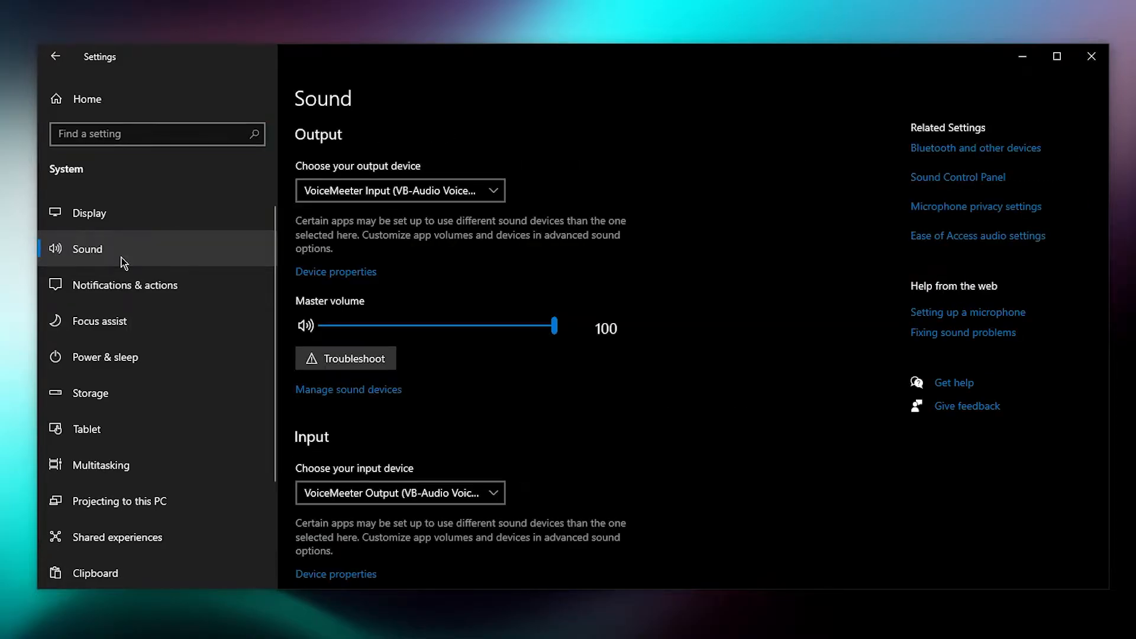
left_click(556, 326)
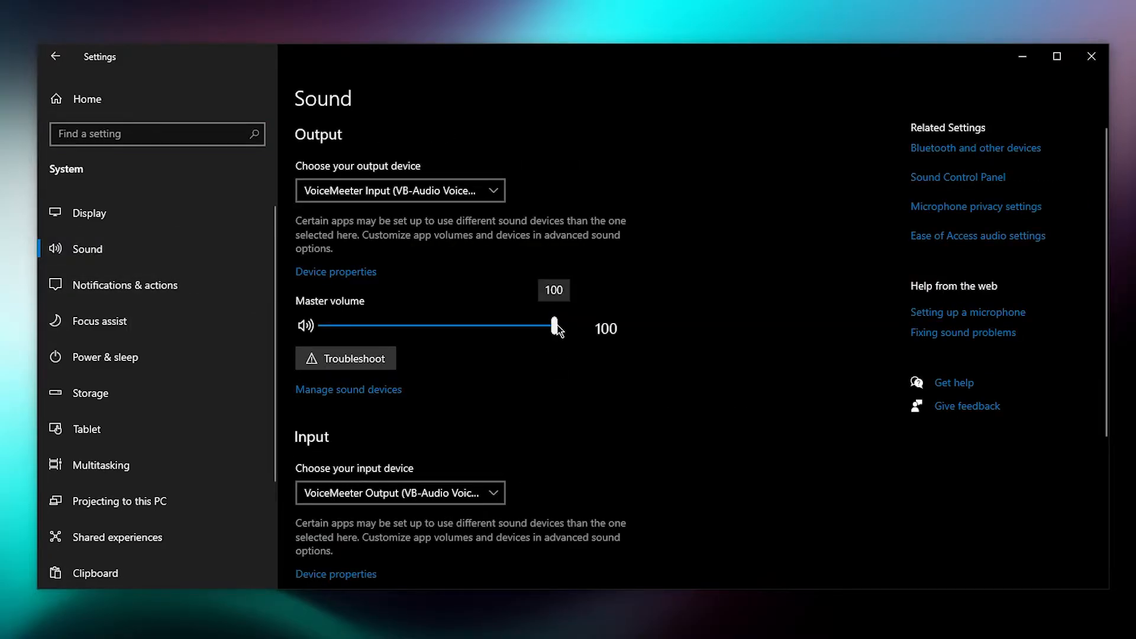
Step: Enable the disabled Stereo Mix input device among the managed sound devices and return to the Sound settings
left_click(362, 391)
scroll(204, 322, "down", 4)
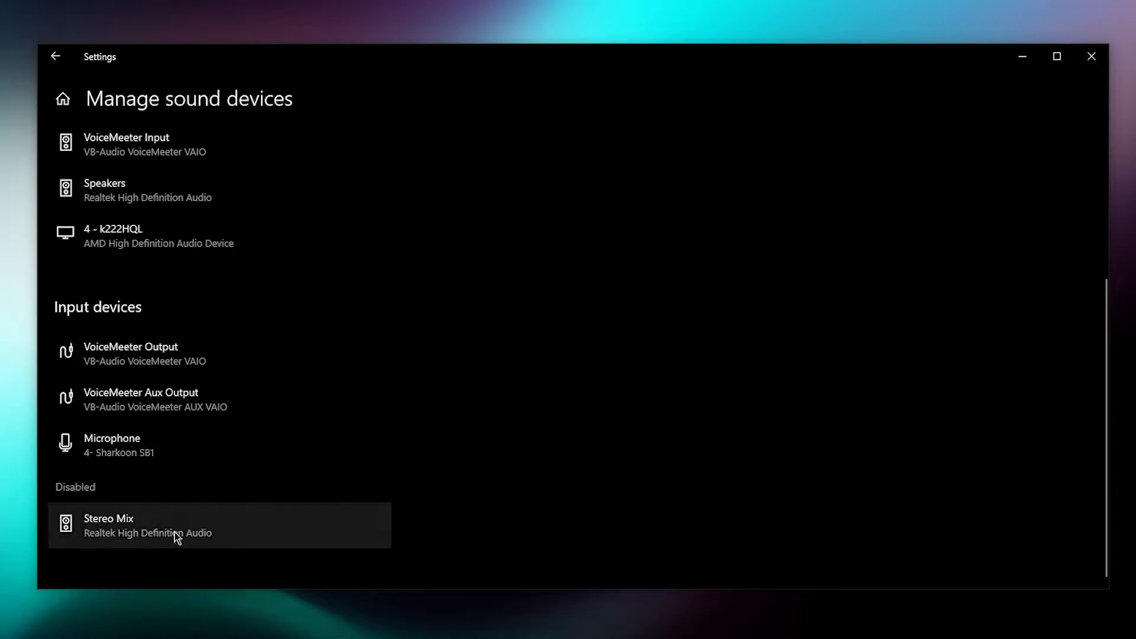
left_click(218, 541)
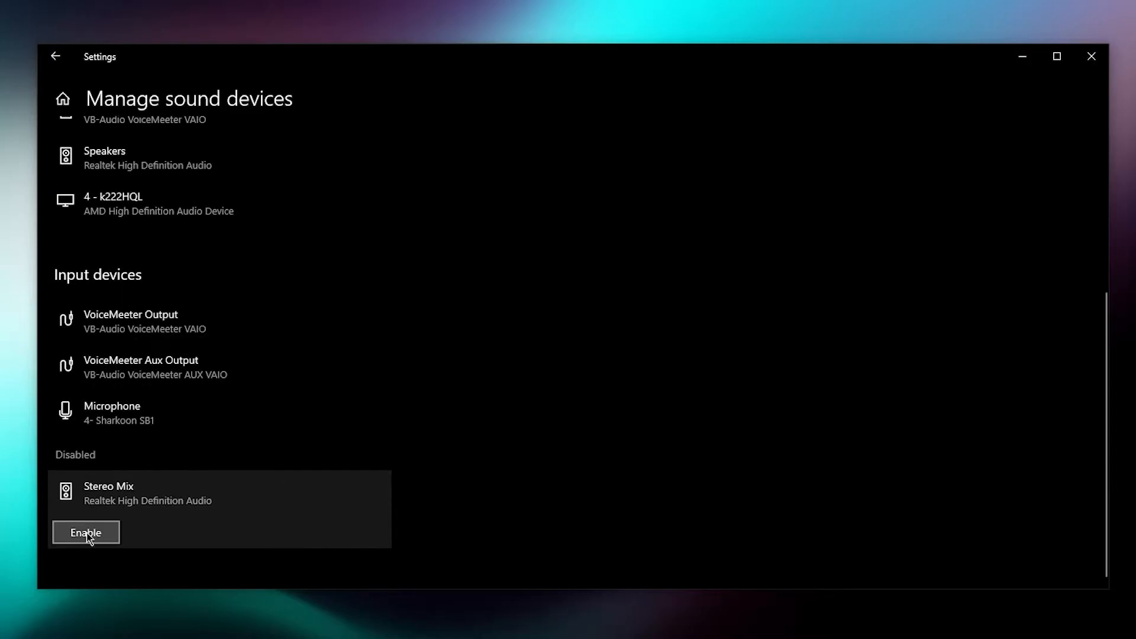
left_click(77, 535)
scroll(206, 491, "up", 3)
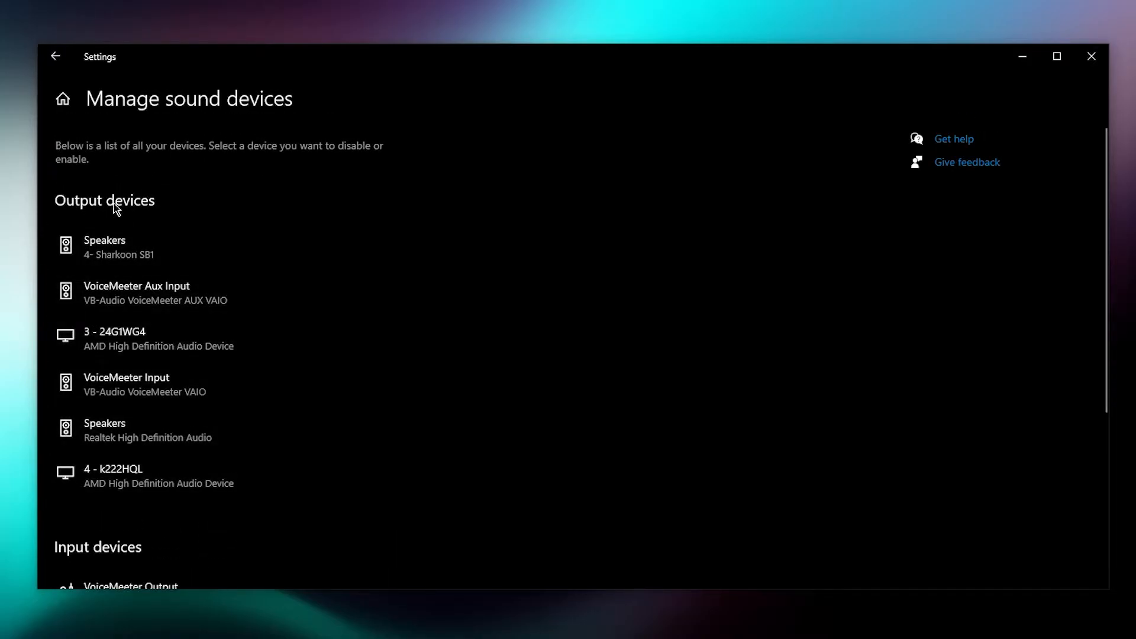
left_click(62, 60)
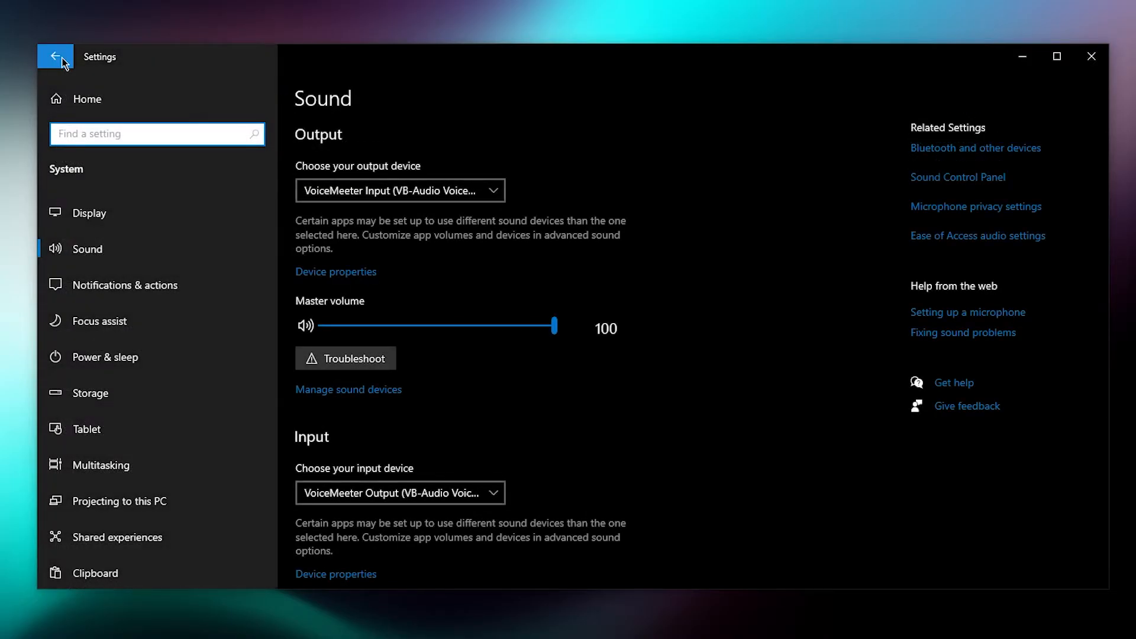
Step: Open the Sound Control Panel and review its full list of playback devices
key("super+s")
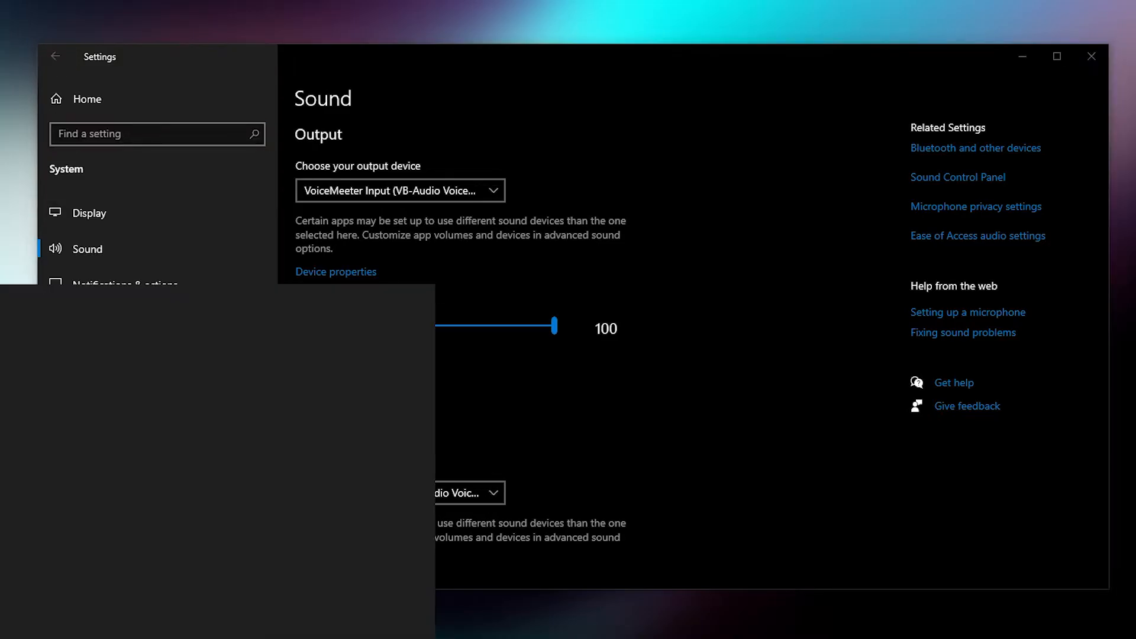
left_click(716, 355)
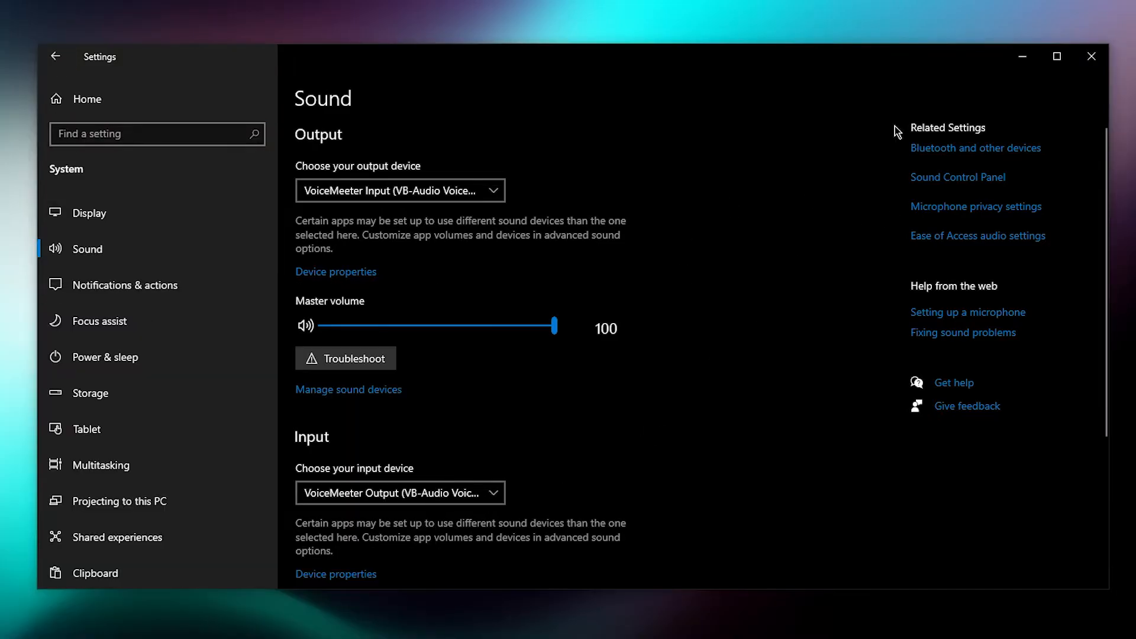
left_click(951, 178)
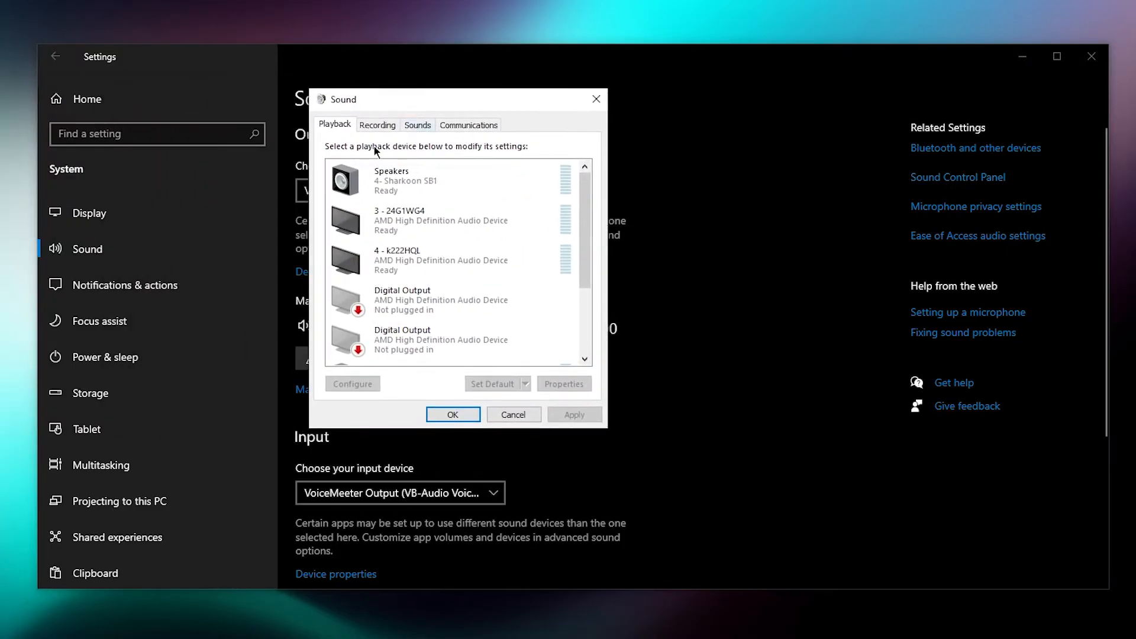
left_click_drag(584, 202, 594, 162)
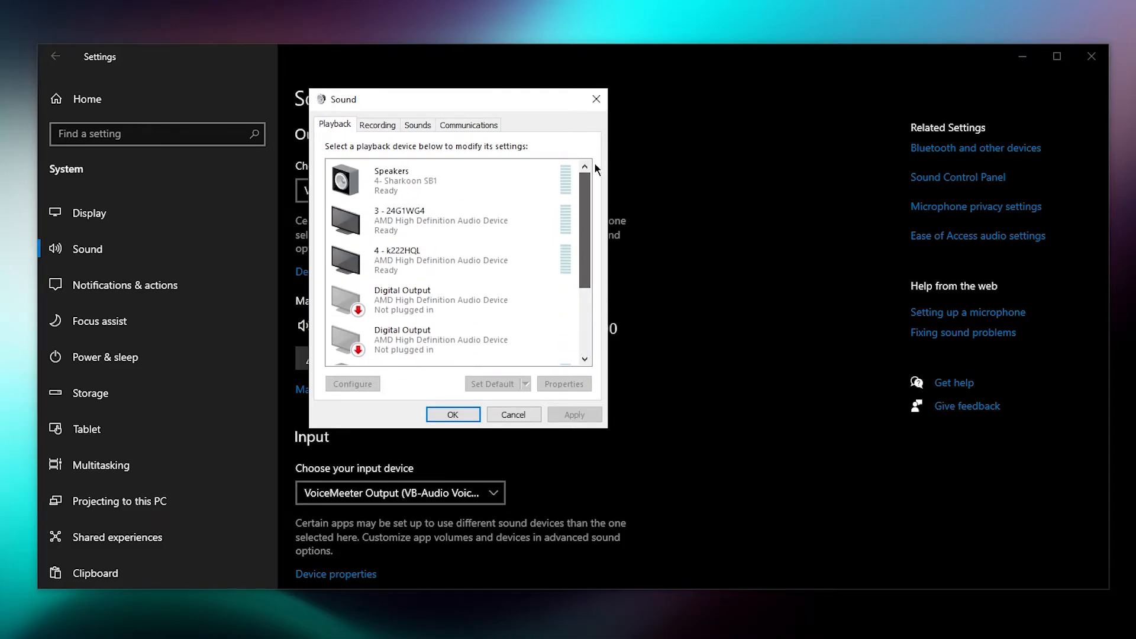
left_click_drag(588, 204, 595, 307)
left_click_drag(469, 104, 415, 146)
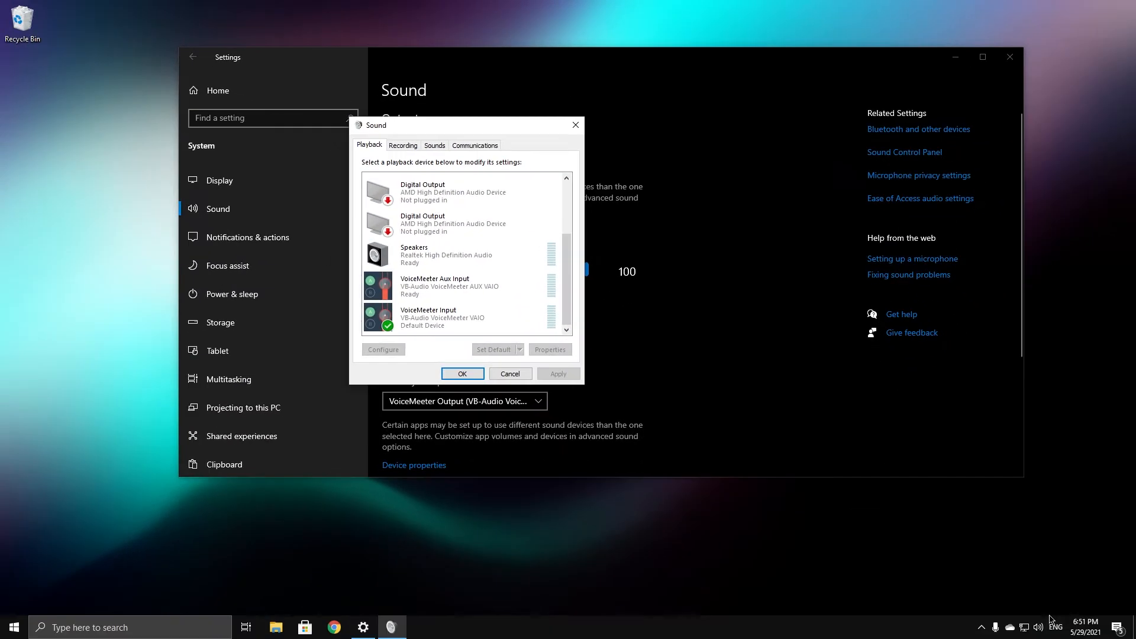
Step: Check the system output volume and open the level settings of the VoiceMeeter Input playback device
left_click(1039, 627)
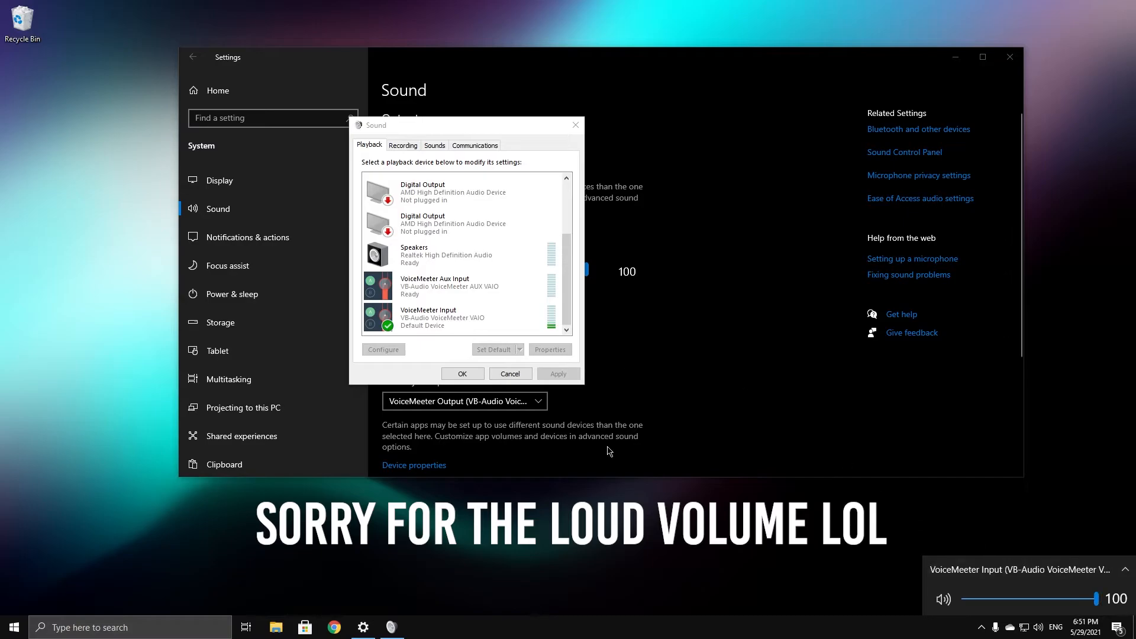
left_click(477, 321)
right_click(477, 321)
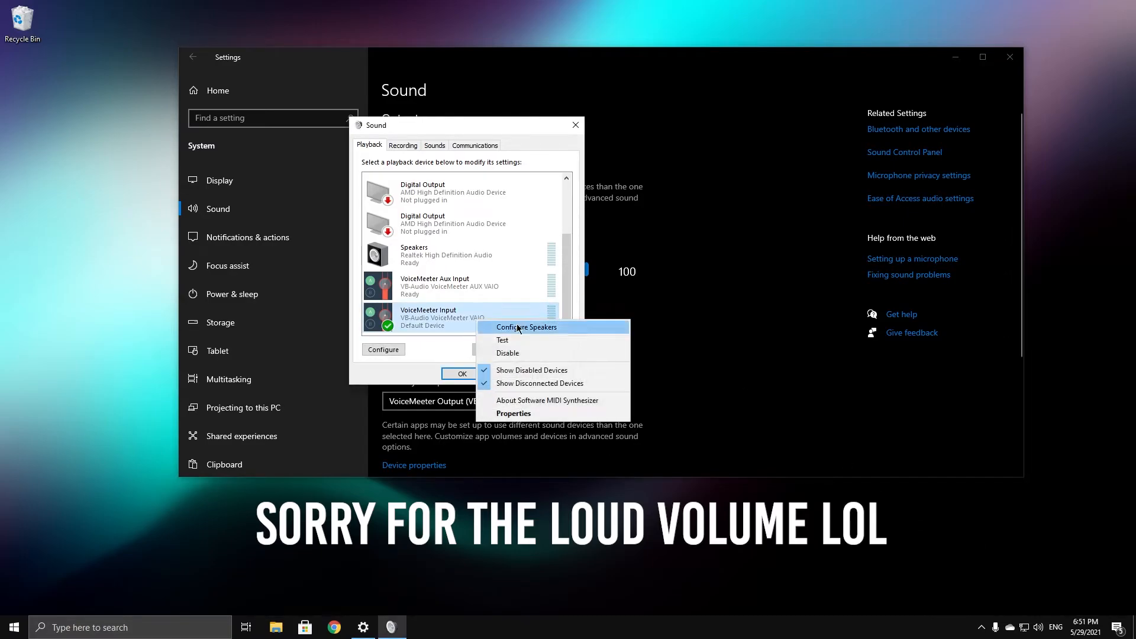
left_click(515, 414)
left_click(413, 190)
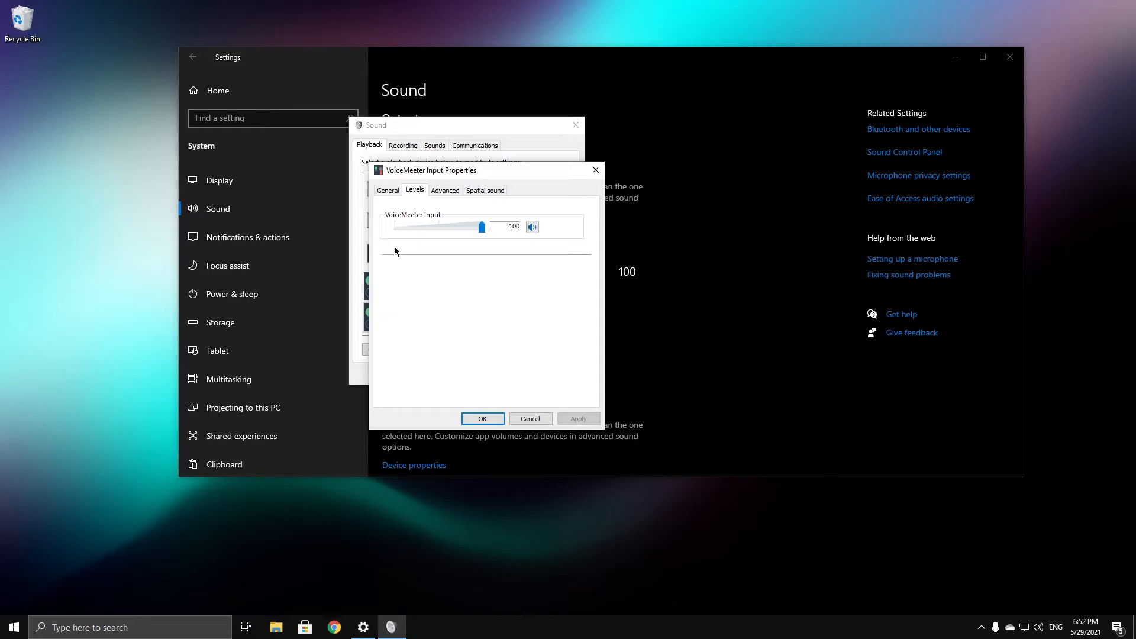
Step: Set the spatial sound format of the VoiceMeeter Input device to Off and confirm its properties
left_click(439, 191)
left_click(482, 190)
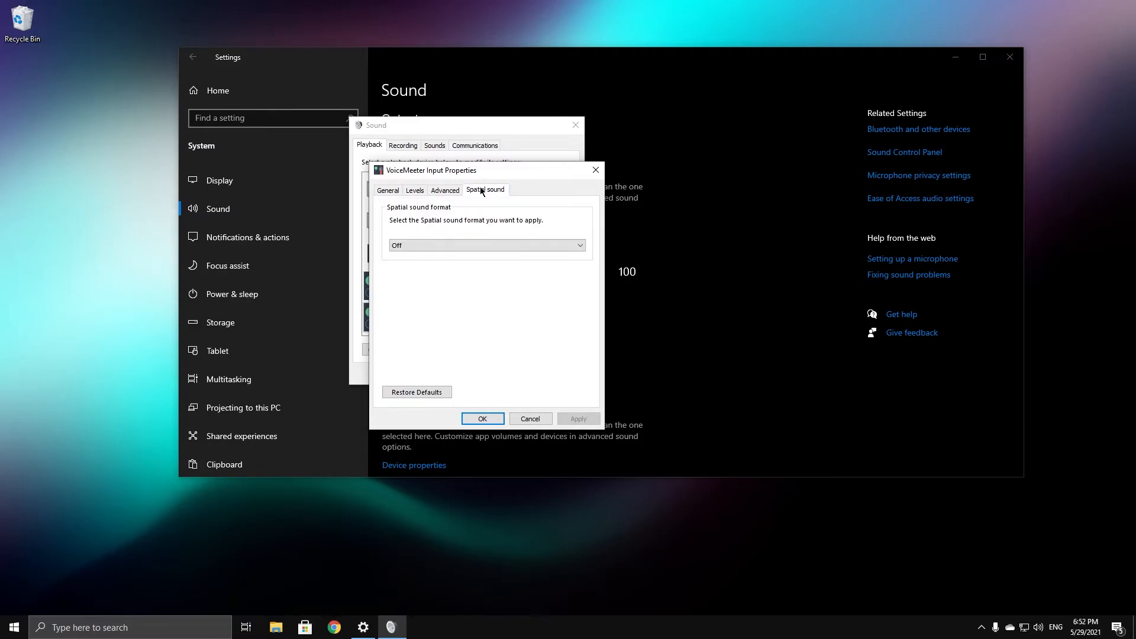
left_click(438, 246)
left_click(418, 256)
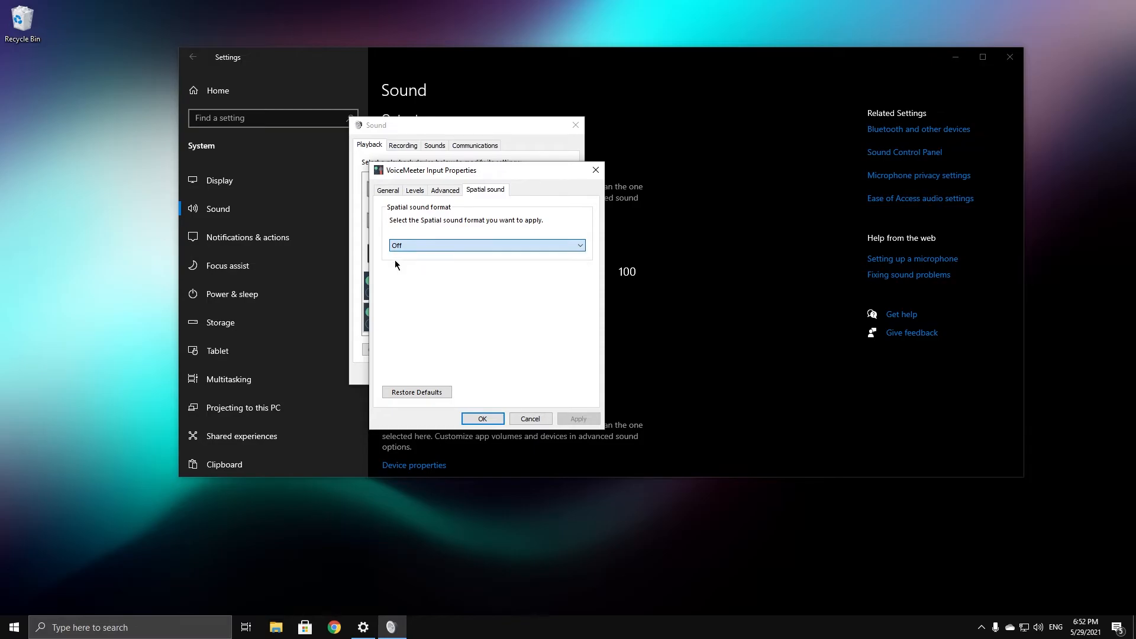
left_click(575, 419)
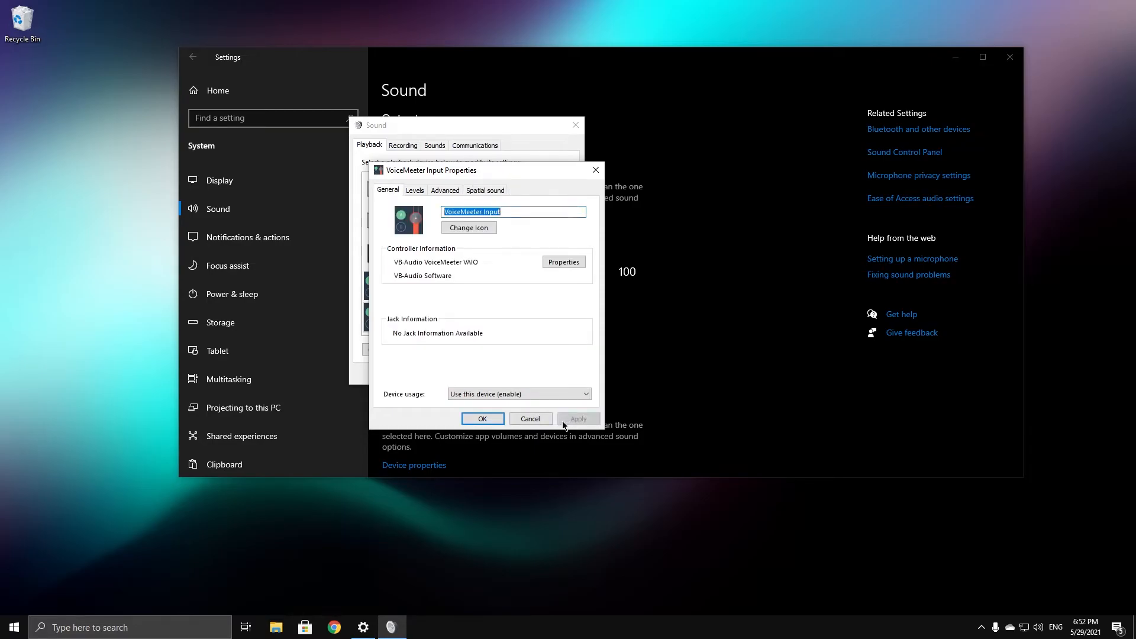
left_click(482, 418)
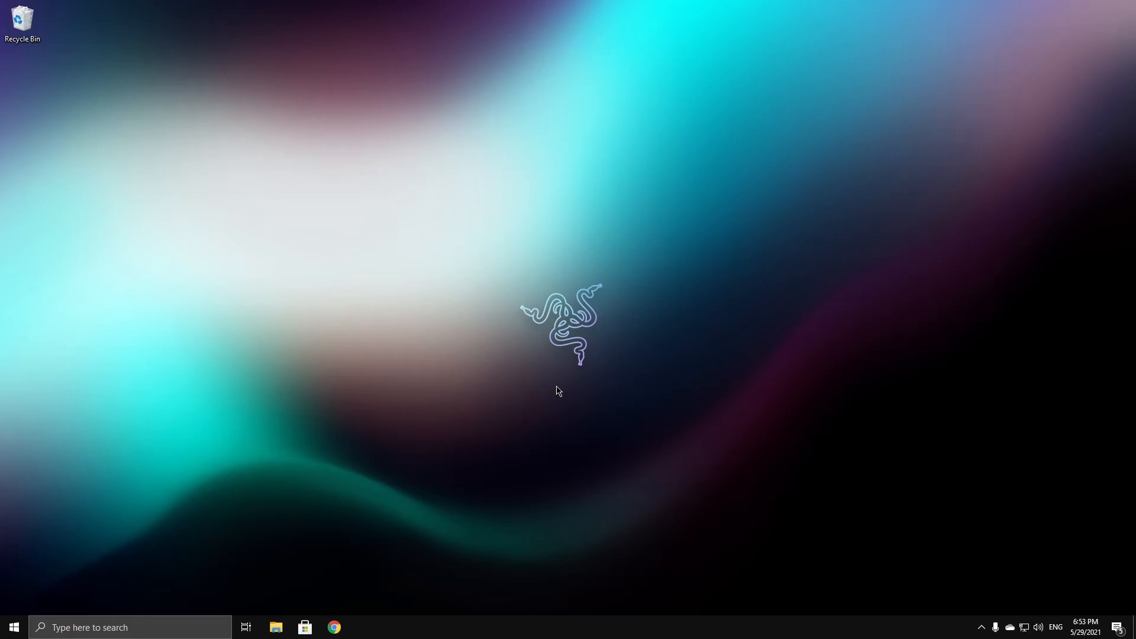
Step: Open Windows Settings again and go to the system's Sound settings
left_click(7, 632)
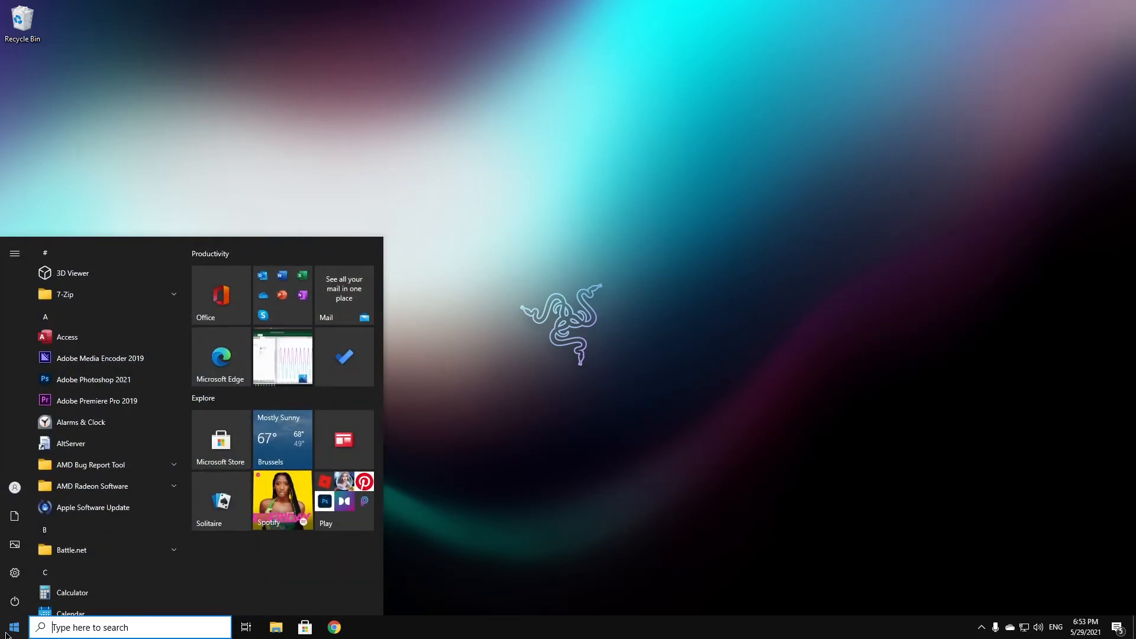
left_click(15, 572)
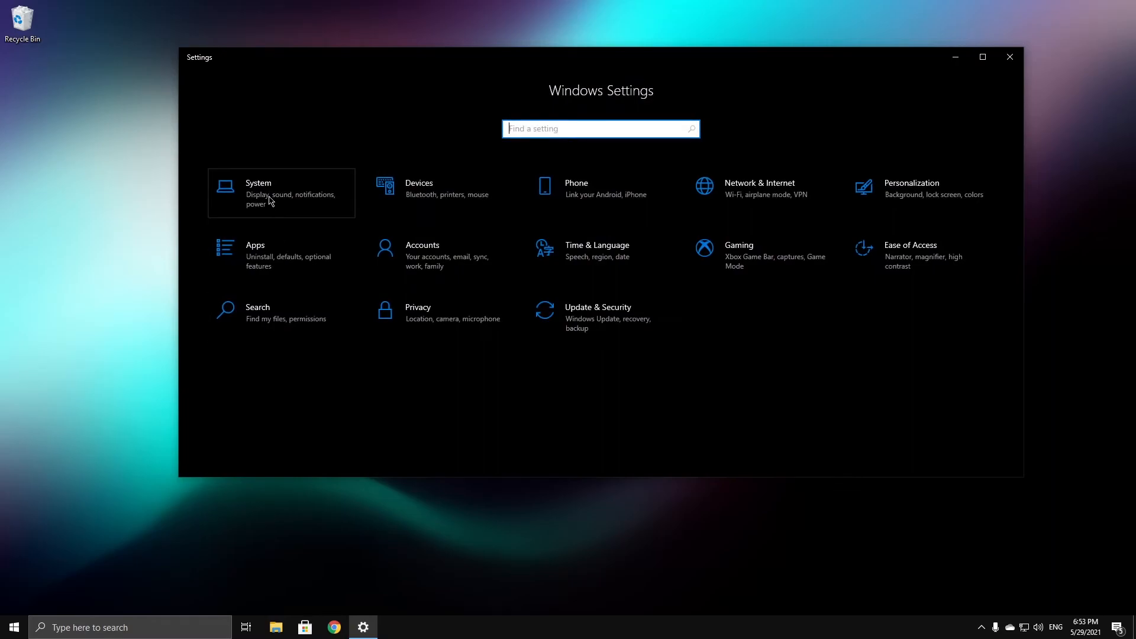
left_click(264, 198)
left_click(246, 220)
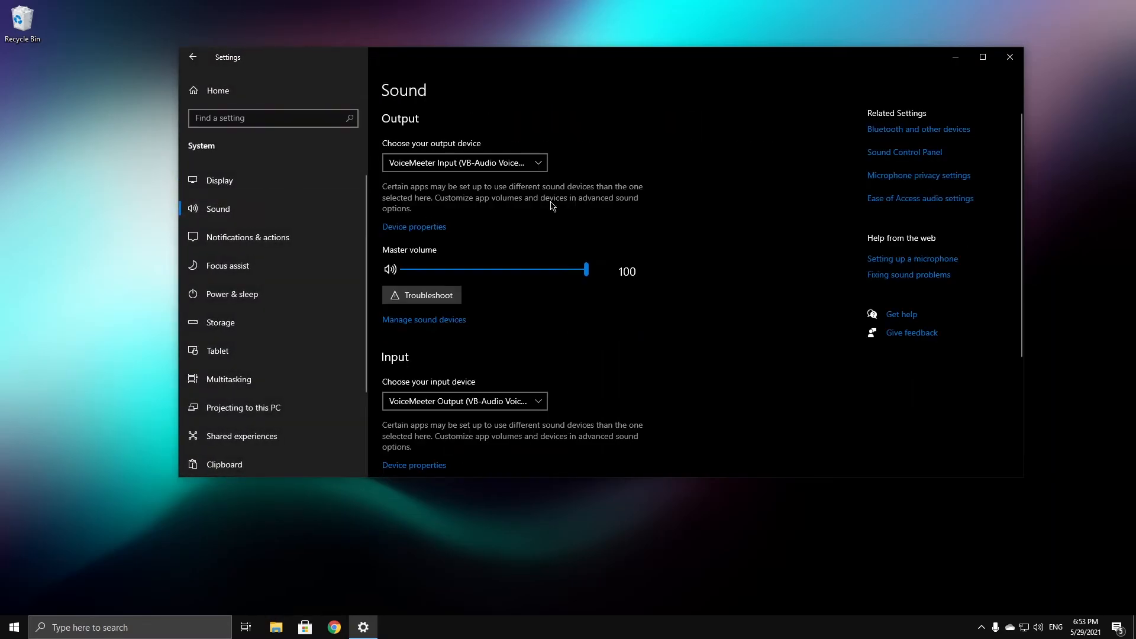
Step: Make sure the Sound Control Panel's communications activity option is Do nothing, confirm it, and close Settings
left_click(897, 160)
left_click_drag(196, 118, 526, 117)
left_click(488, 135)
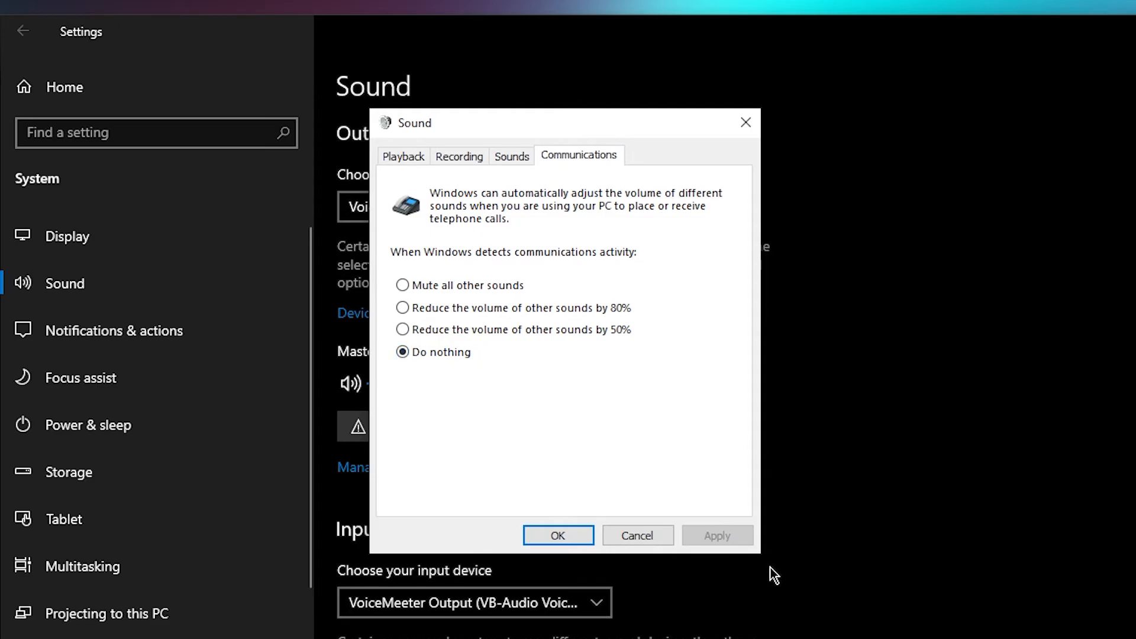
left_click(555, 535)
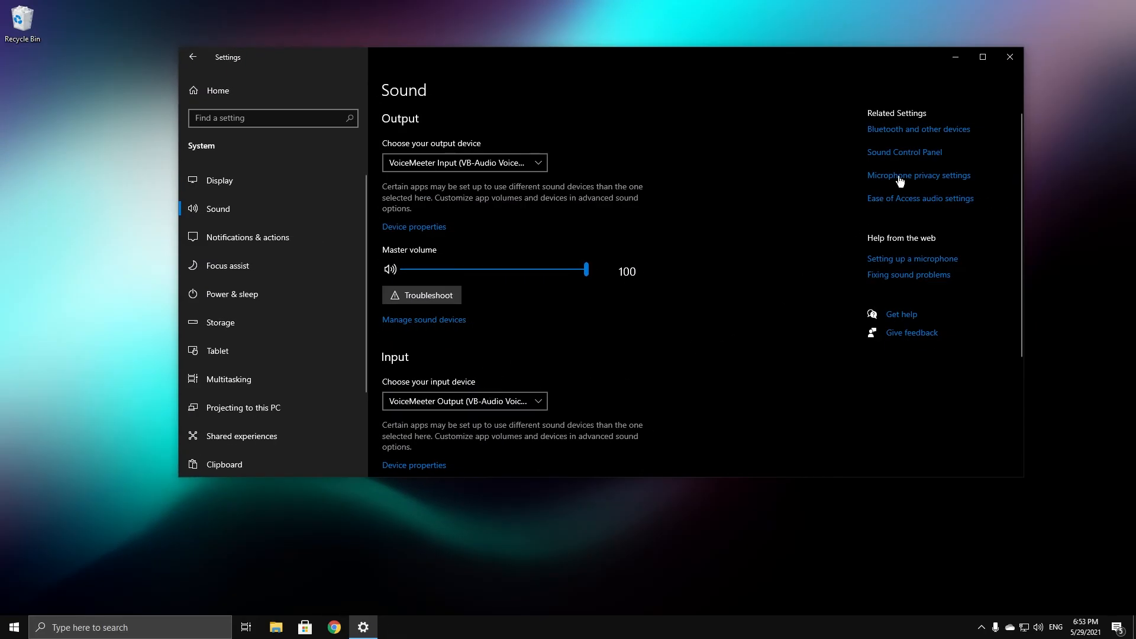
left_click(1010, 57)
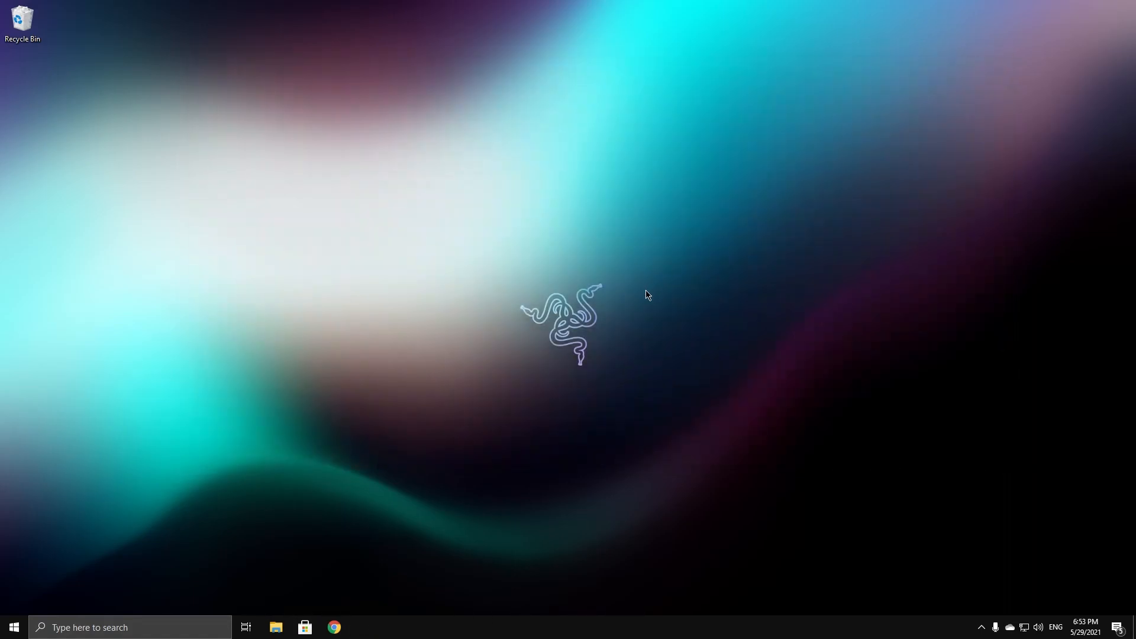